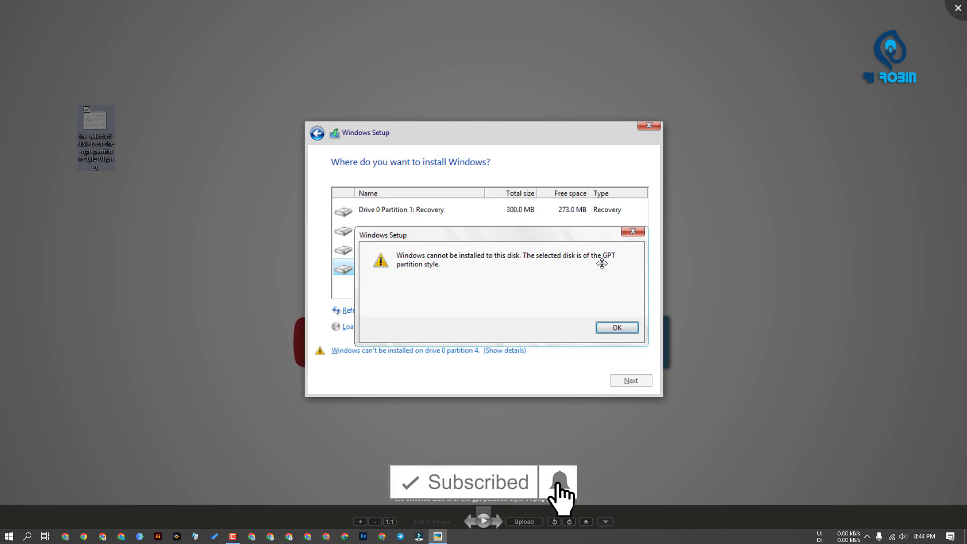
# Close the Windows Setup error image and check the USB drive (K:) in This PC
pyautogui.click(958, 8)
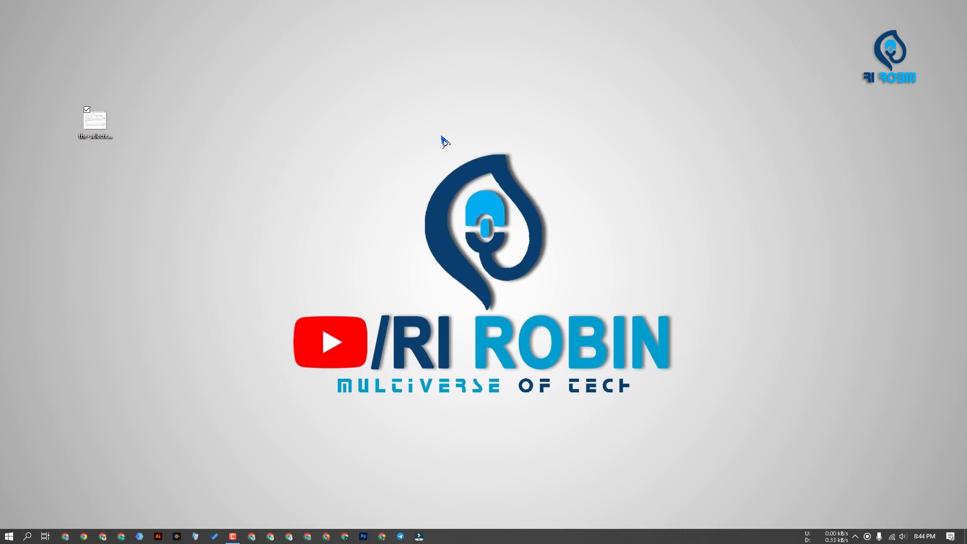
pyautogui.moveTo(456, 3)
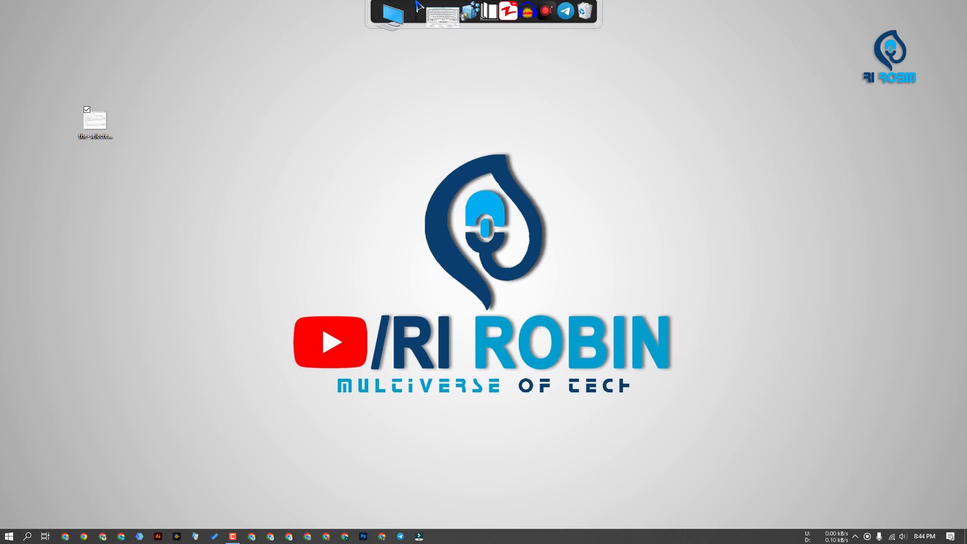
pyautogui.click(401, 21)
pyautogui.doubleClick(474, 228)
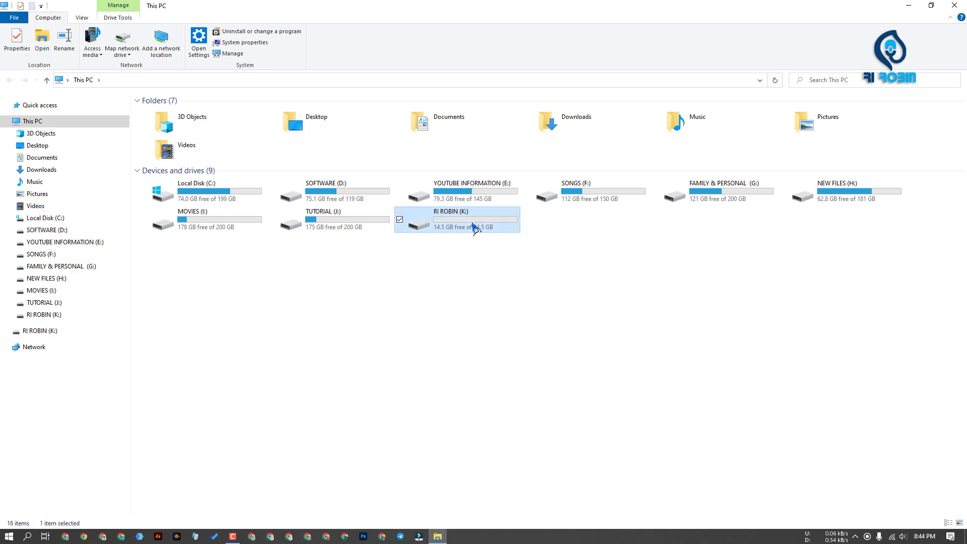
pyautogui.click(8, 82)
pyautogui.click(402, 362)
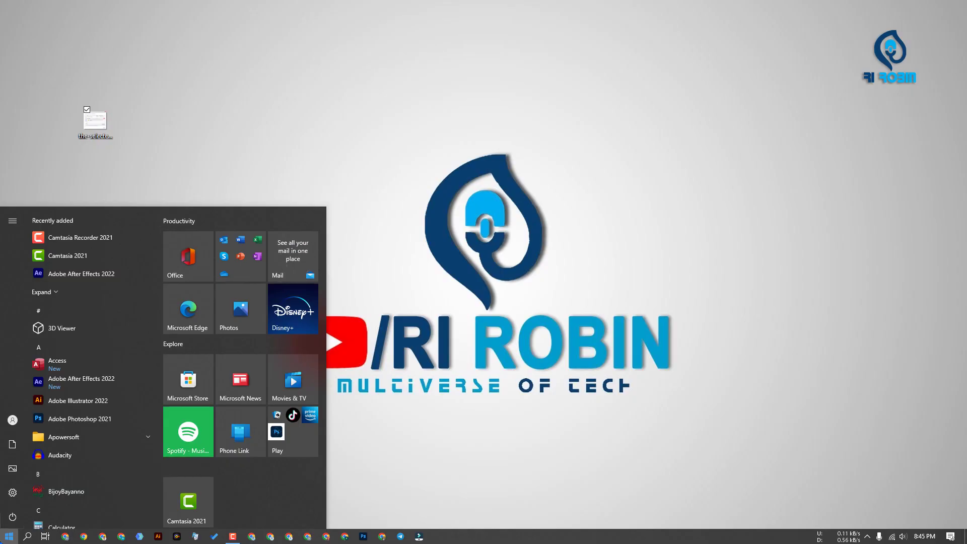
# Open Disk Management in the Computer Management console
pyautogui.write('co')
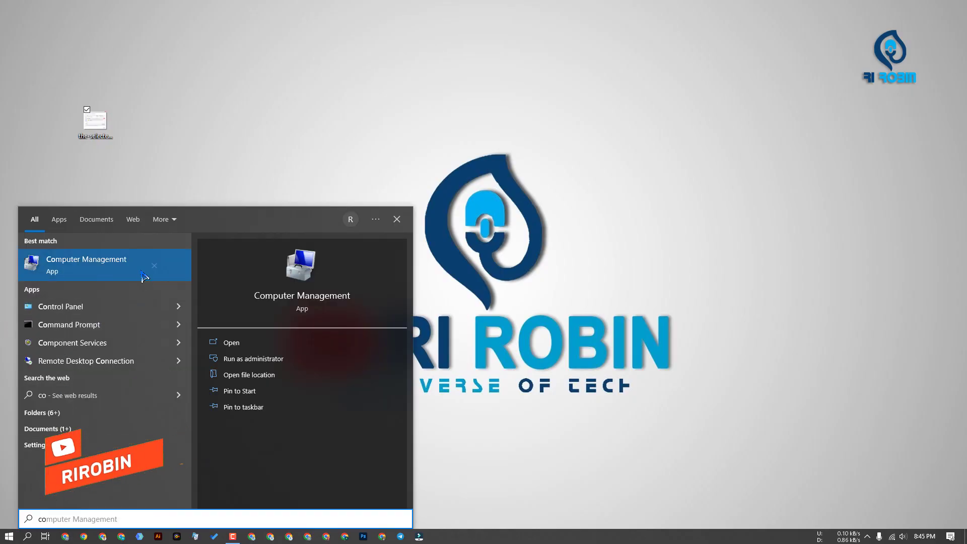
pyautogui.click(93, 273)
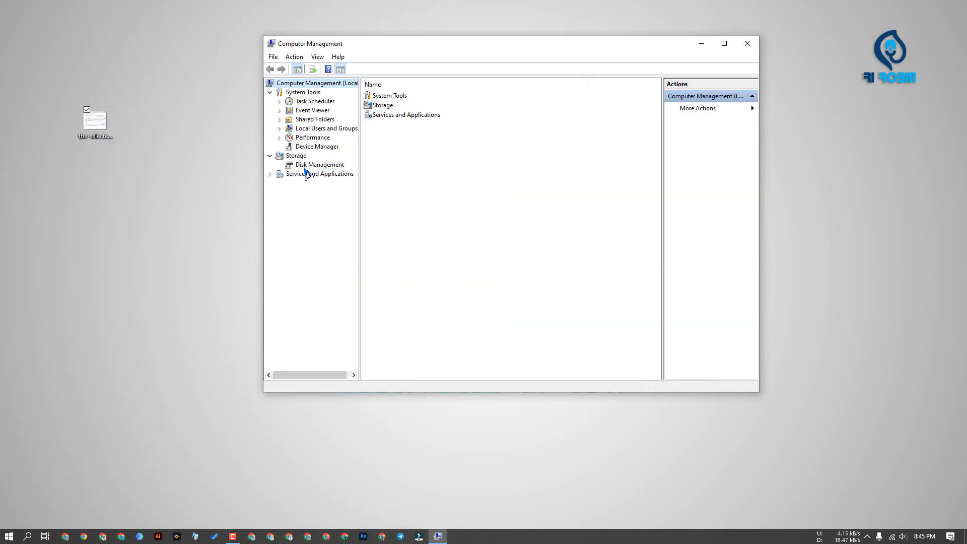
pyautogui.click(315, 167)
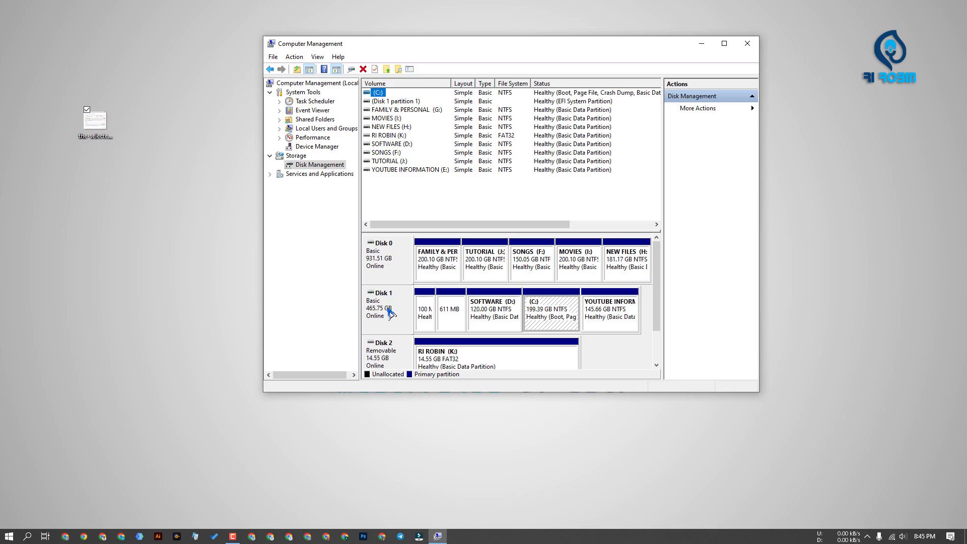
# Check the partition style of Disk 1 in its volume properties, then close them
pyautogui.rightClick(404, 308)
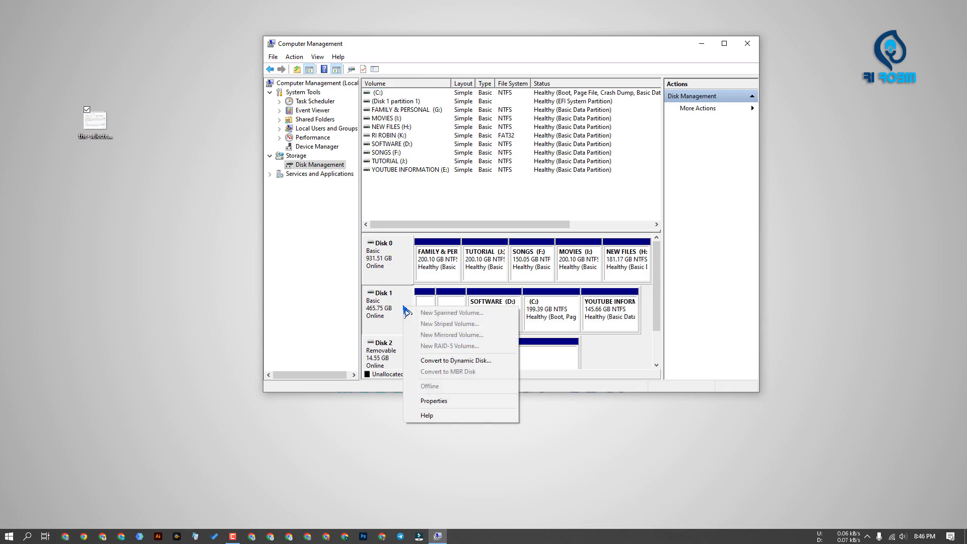
pyautogui.press('Escape')
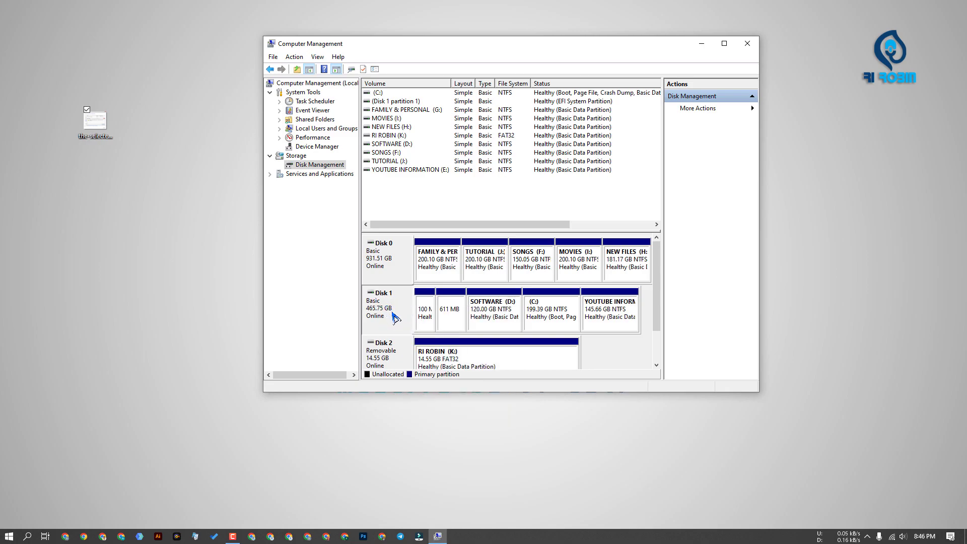
pyautogui.rightClick(397, 319)
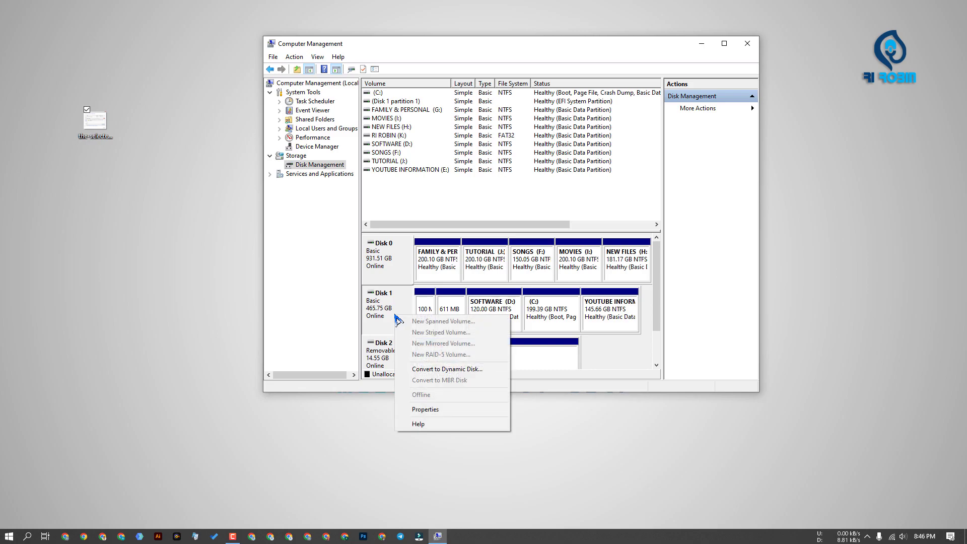
pyautogui.click(425, 409)
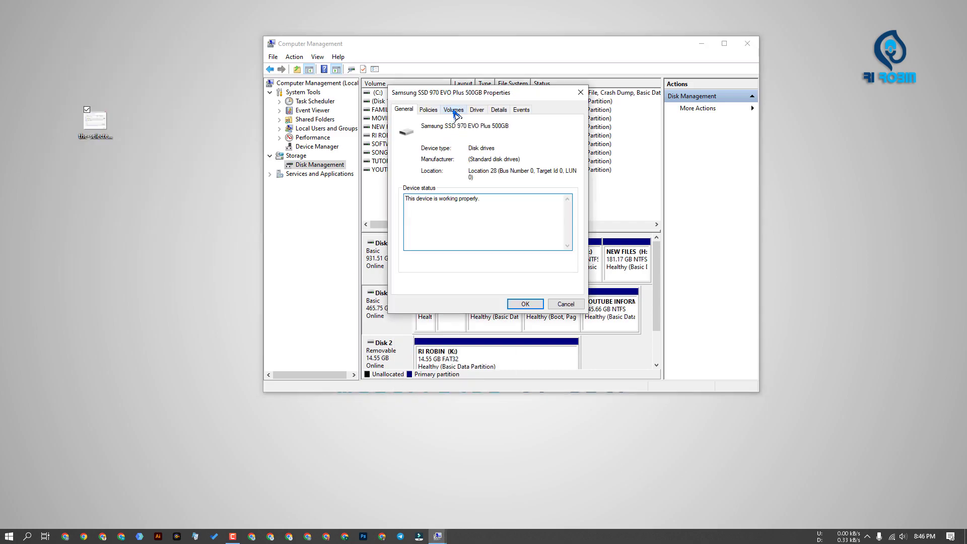
pyautogui.click(454, 111)
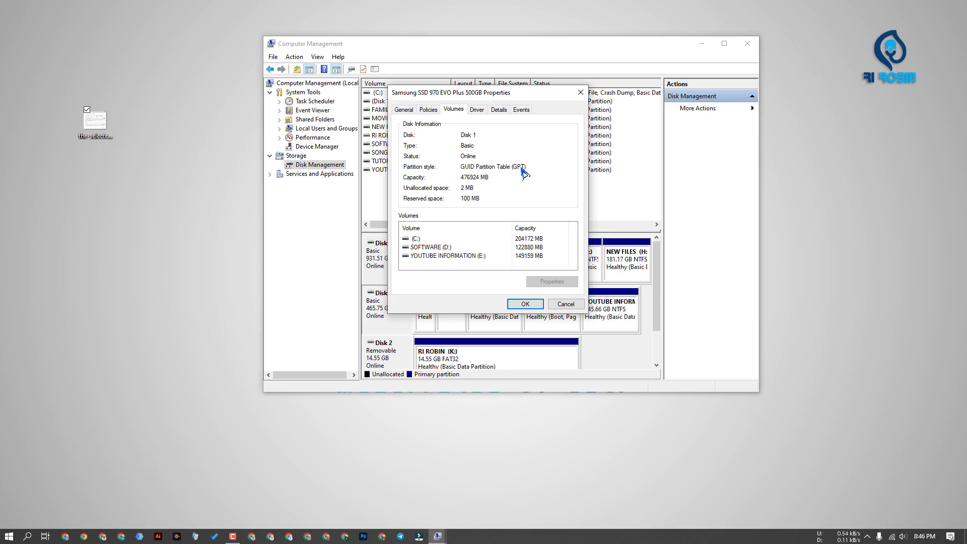
pyautogui.moveTo(482, 91); pyautogui.dragTo(717, 101)
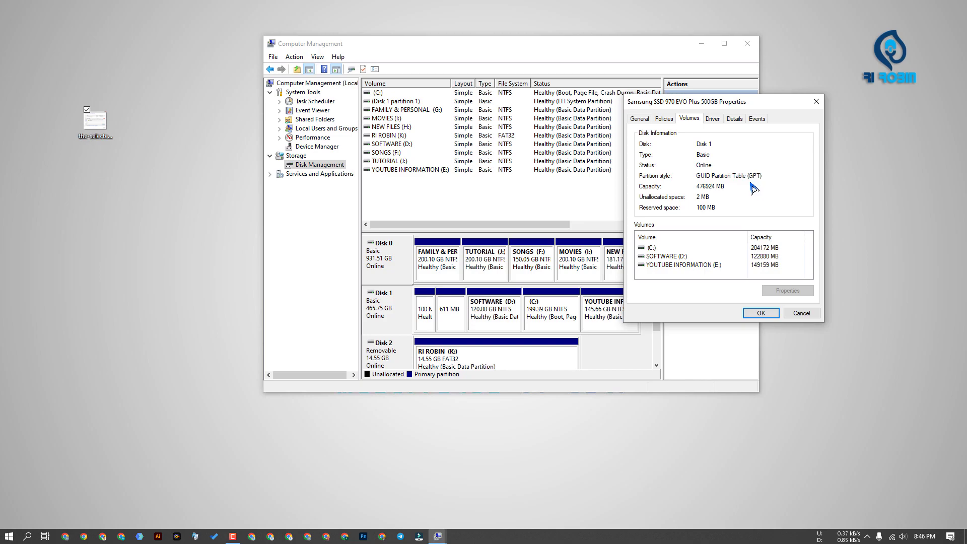
pyautogui.click(816, 101)
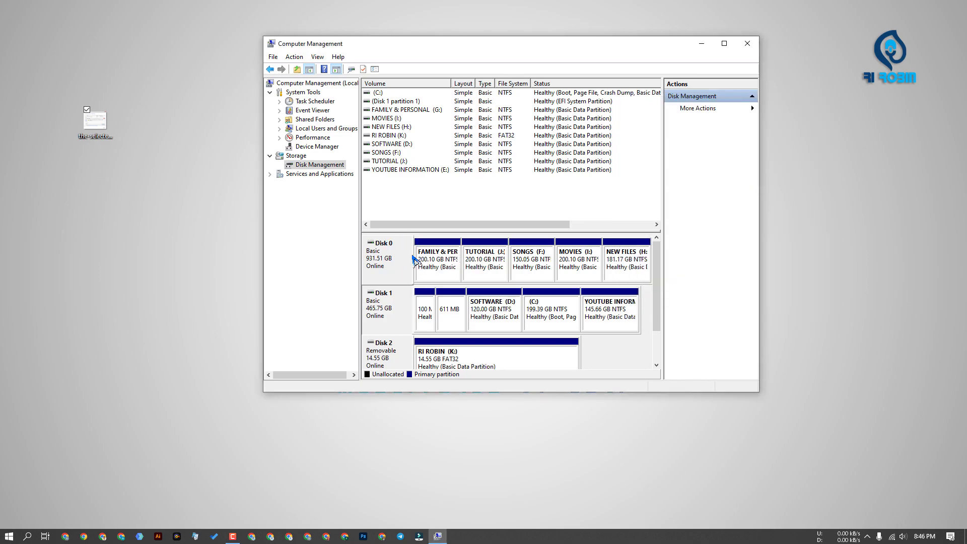
# Check the partition style of Disk 0 in its volume properties
pyautogui.rightClick(397, 257)
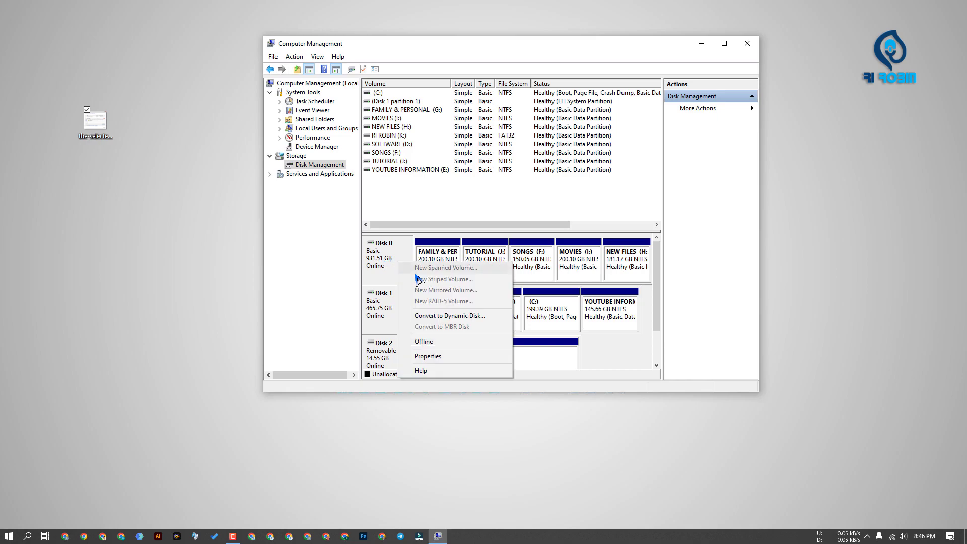
pyautogui.click(443, 360)
pyautogui.click(126, 79)
pyautogui.moveTo(127, 62); pyautogui.dragTo(694, 142)
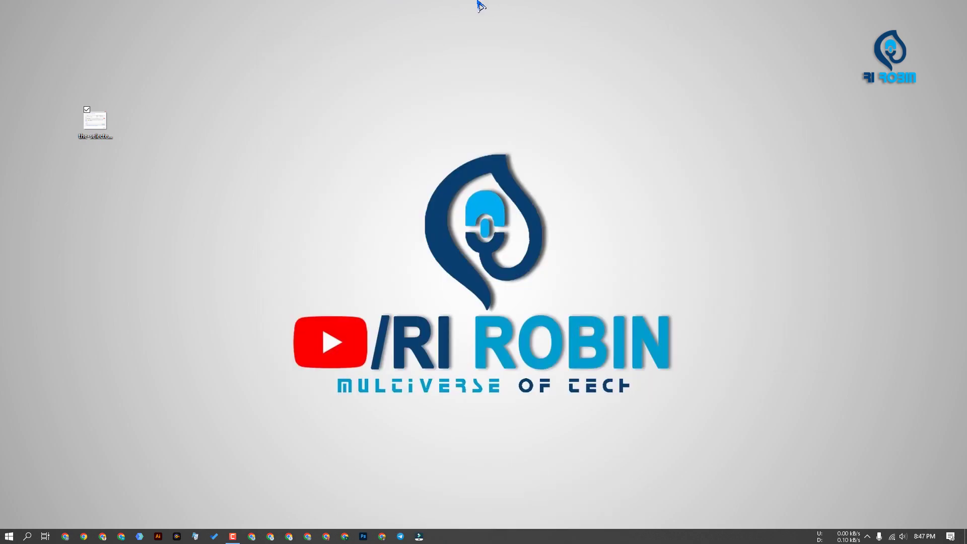
# Switch to Chrome, search the web for "rufus download" and open the official Rufus website
pyautogui.moveTo(401, 7)
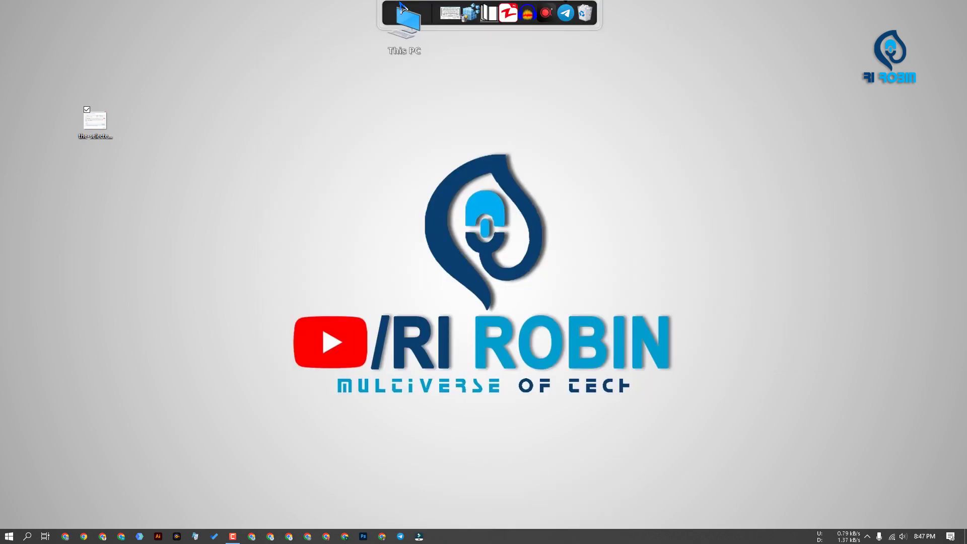
pyautogui.click(270, 537)
pyautogui.click(150, 25)
pyautogui.write('rufus')
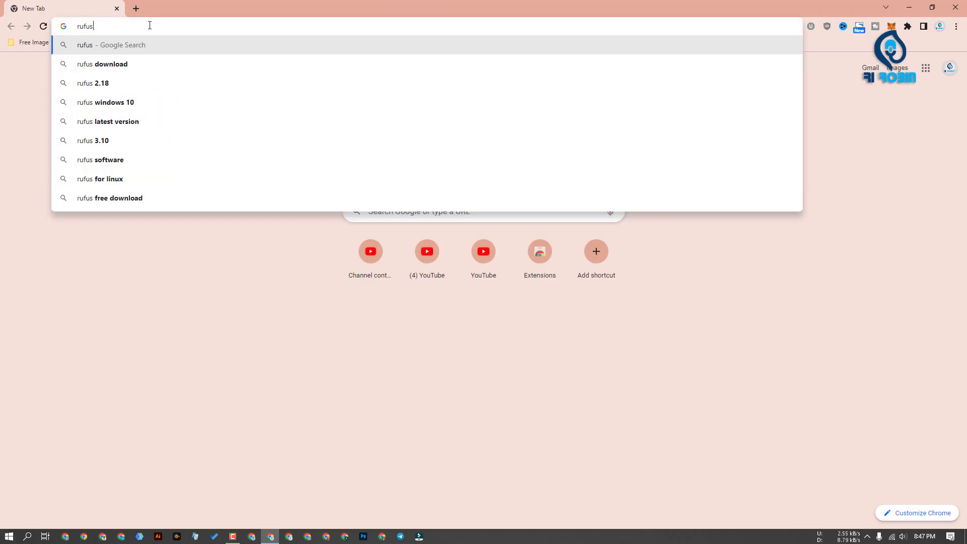
pyautogui.press('Down')
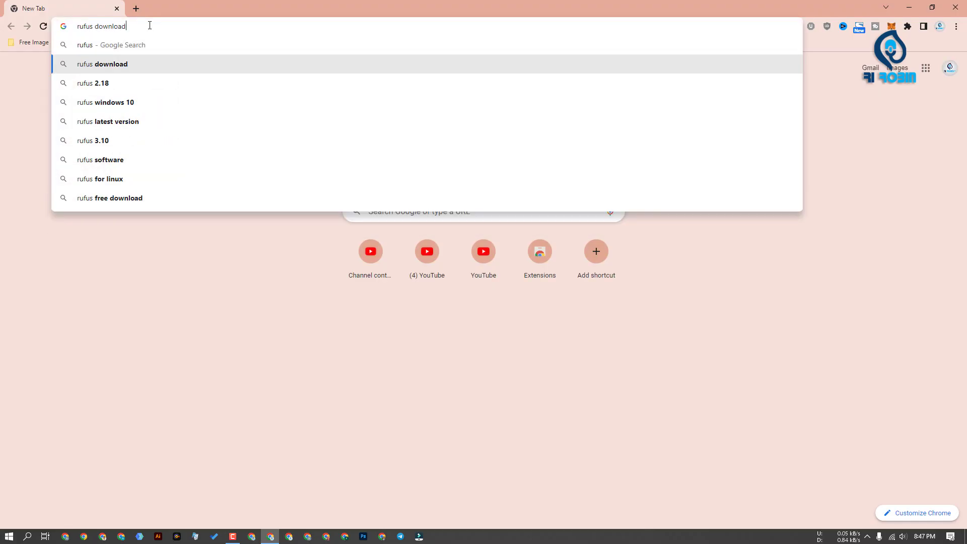
pyautogui.press('Return')
pyautogui.click(152, 164)
# Download Rufus 3.20 from the Download section of the Rufus page
pyautogui.scroll(-6, 280, 181)
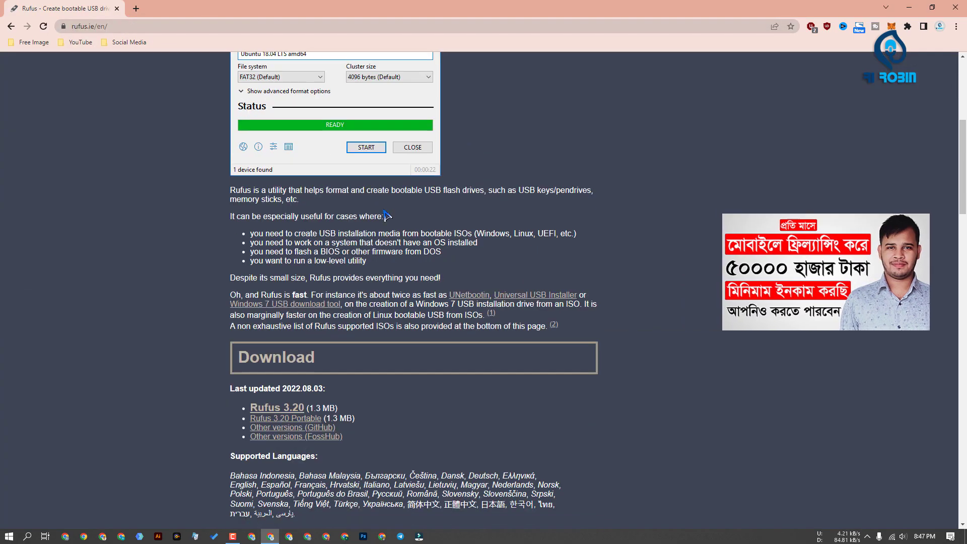
pyautogui.scroll(-5, 390, 212)
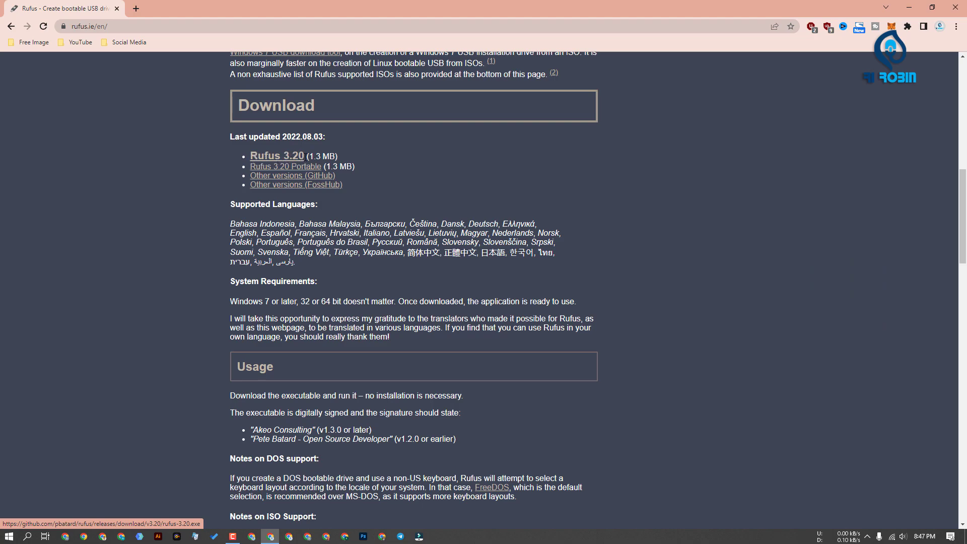
pyautogui.click(305, 156)
pyautogui.click(272, 161)
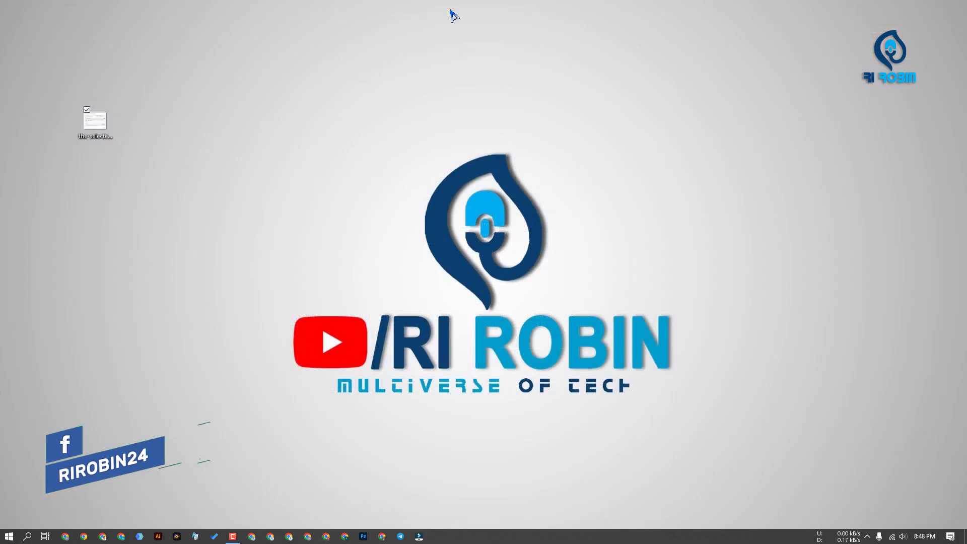
# Move rufus-3.20.exe from the Downloads folder to the SOFTWARE (D:) drive that holds the Windows 10 ISO
pyautogui.moveTo(429, 2)
pyautogui.click(398, 7)
pyautogui.click(46, 172)
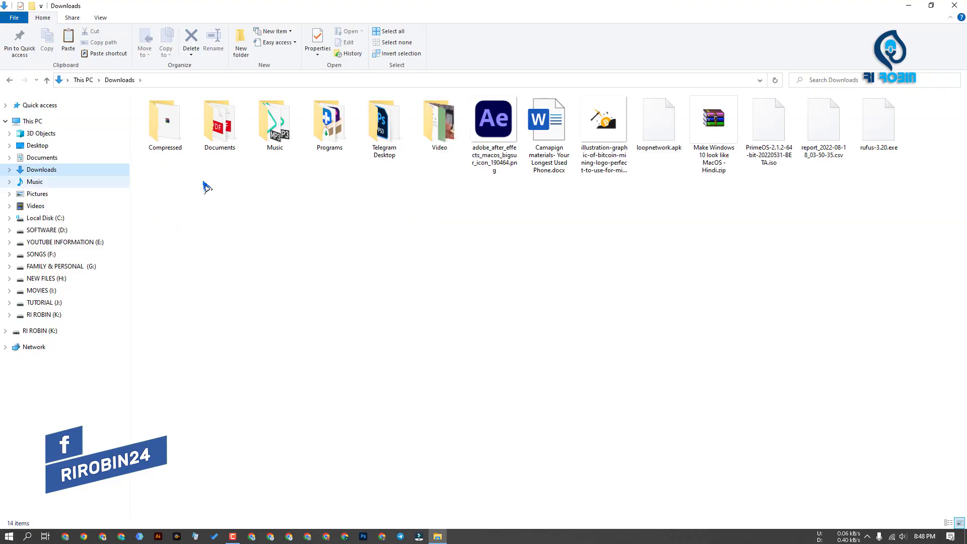
pyautogui.click(889, 126)
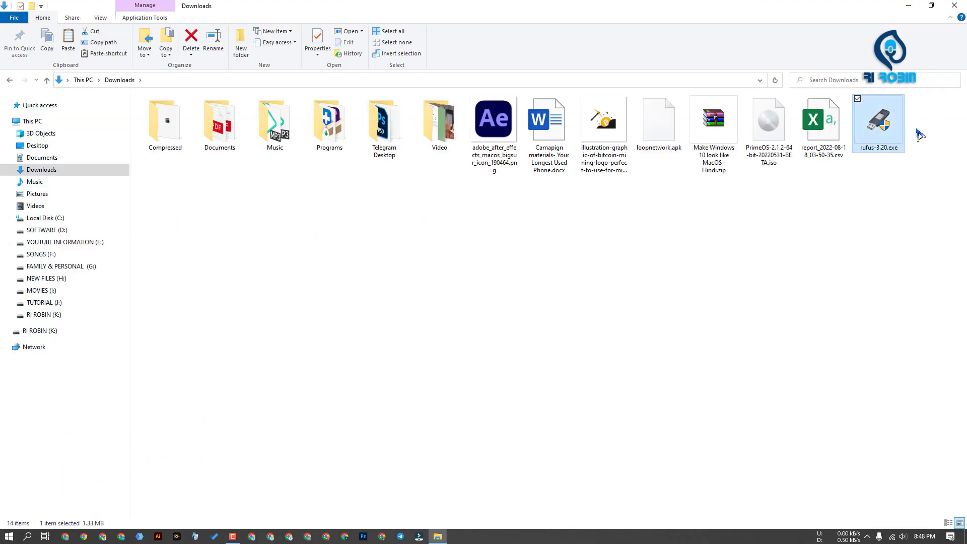
pyautogui.click(94, 32)
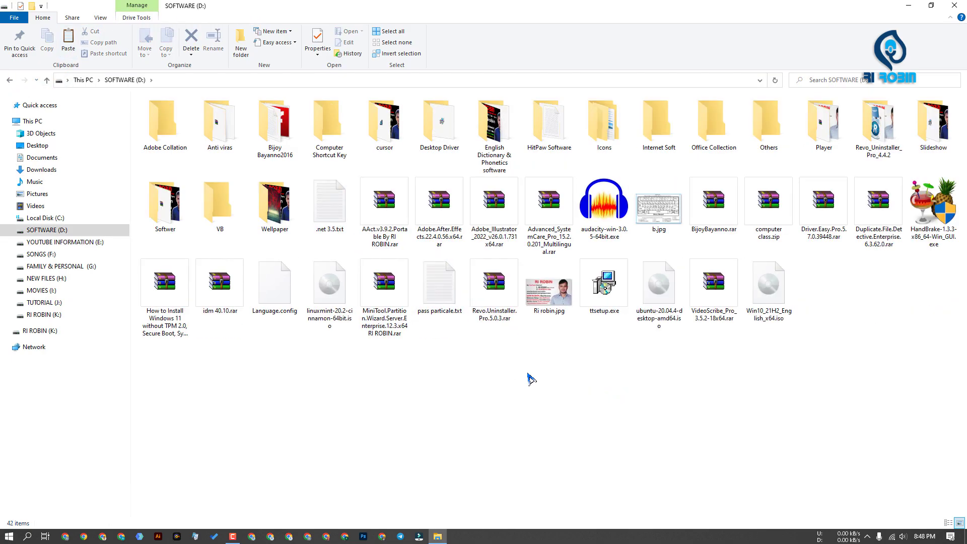
pyautogui.click(767, 300)
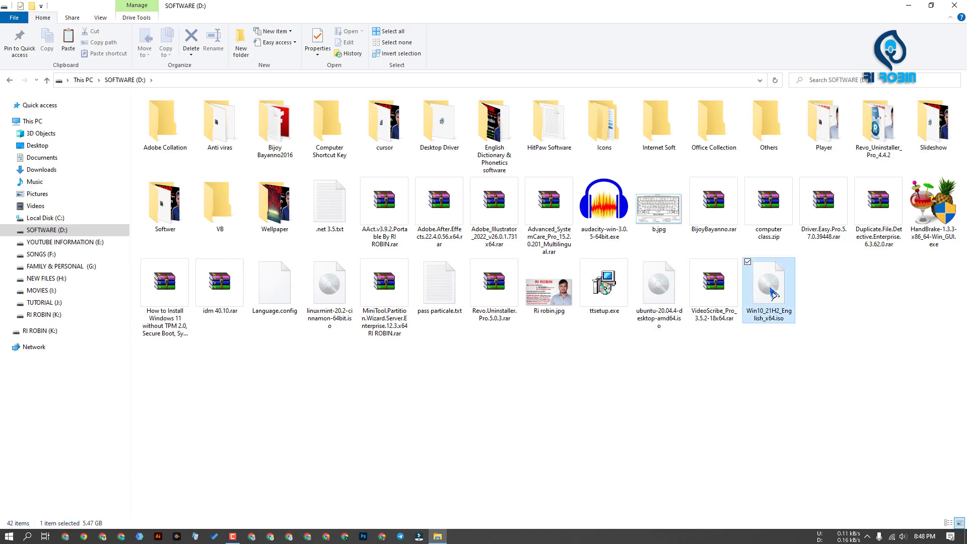
pyautogui.click(68, 44)
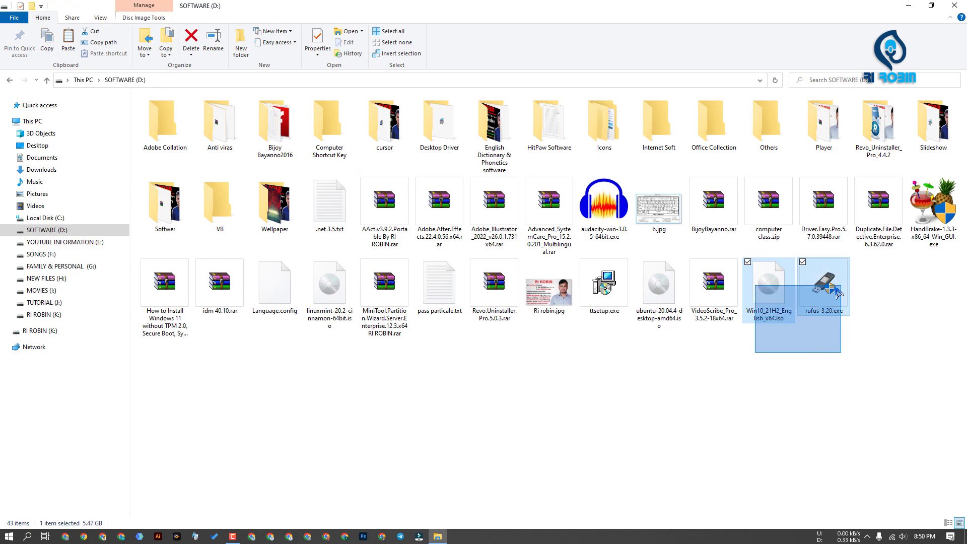
pyautogui.click(800, 361)
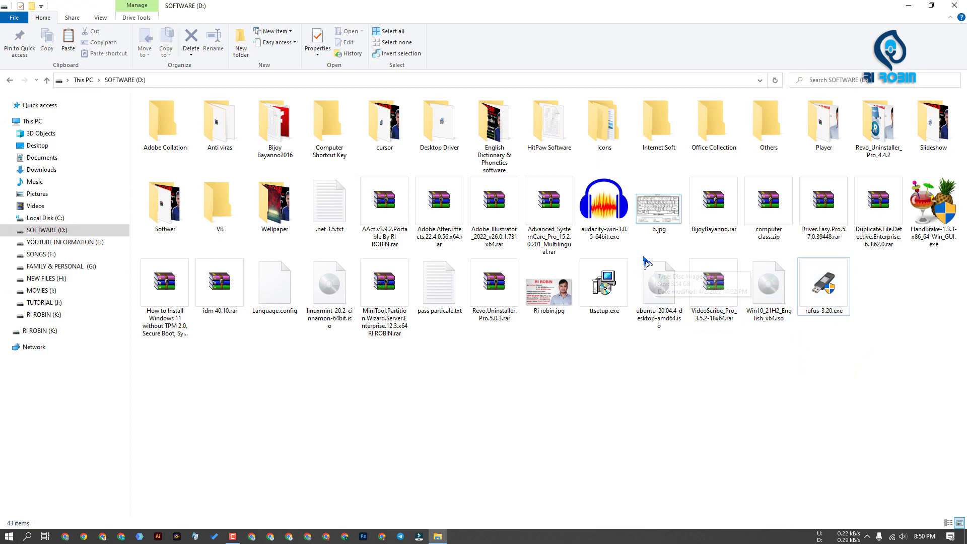
# Launch rufus-3.20.exe and select Win10_21H2_English_x64.iso from SOFTWARE (D:) as the boot image
pyautogui.click(827, 301)
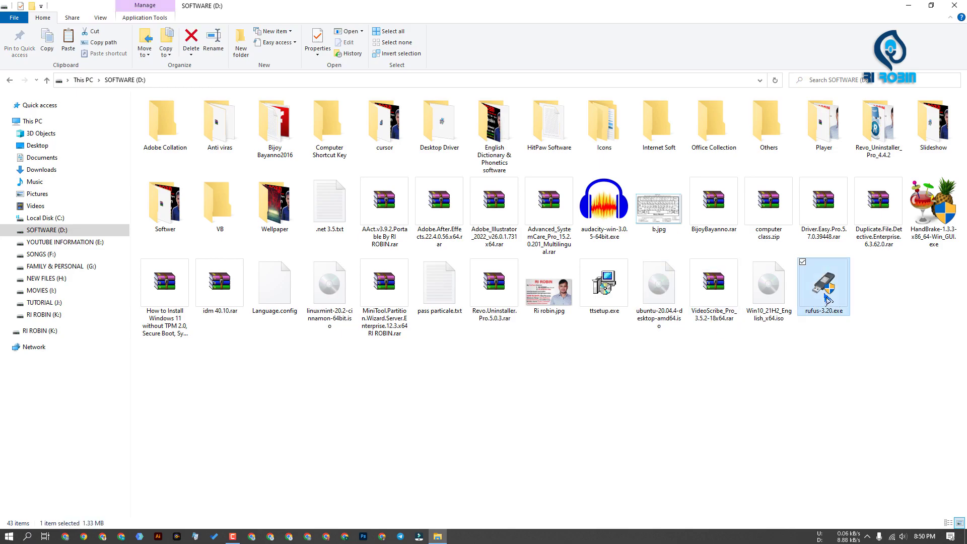
pyautogui.doubleClick(827, 300)
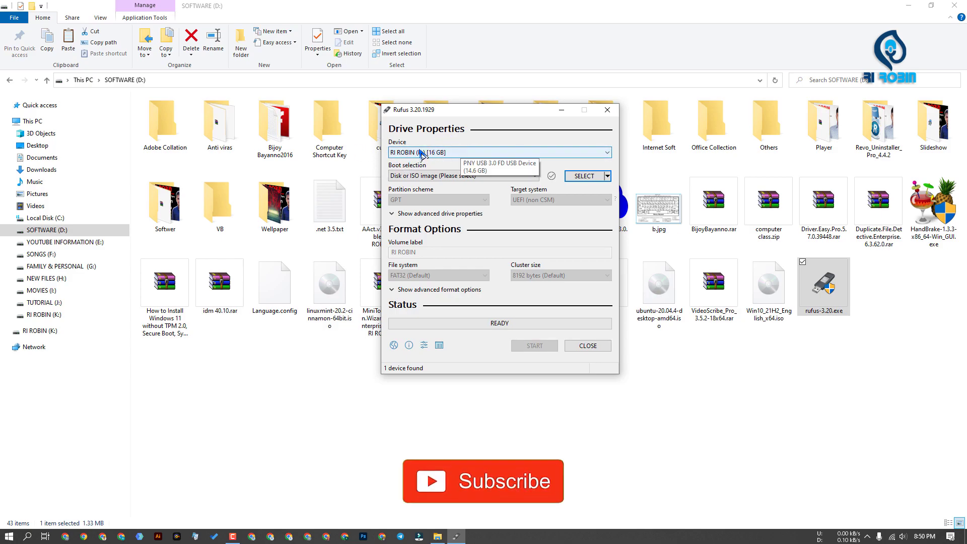
pyautogui.click(586, 177)
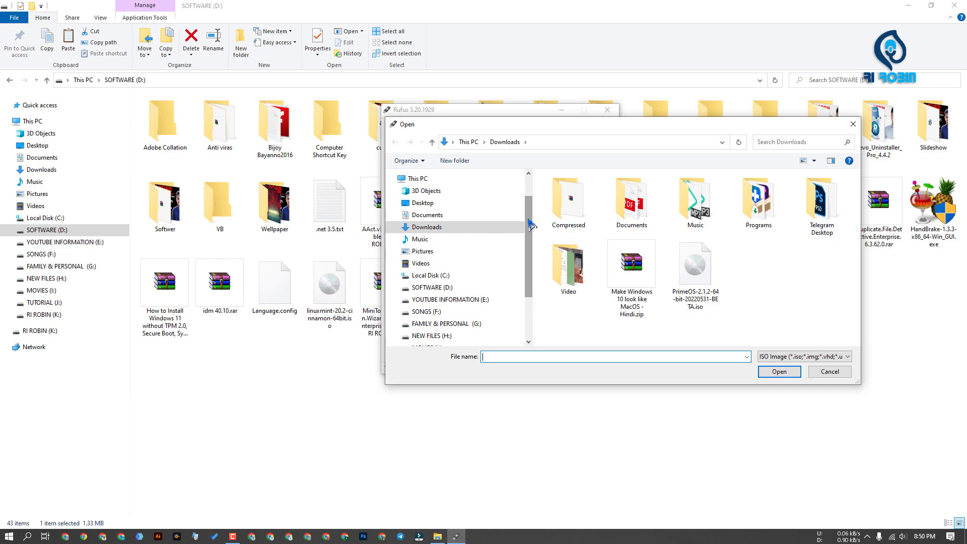
pyautogui.click(429, 288)
pyautogui.moveTo(856, 222); pyautogui.dragTo(856, 302)
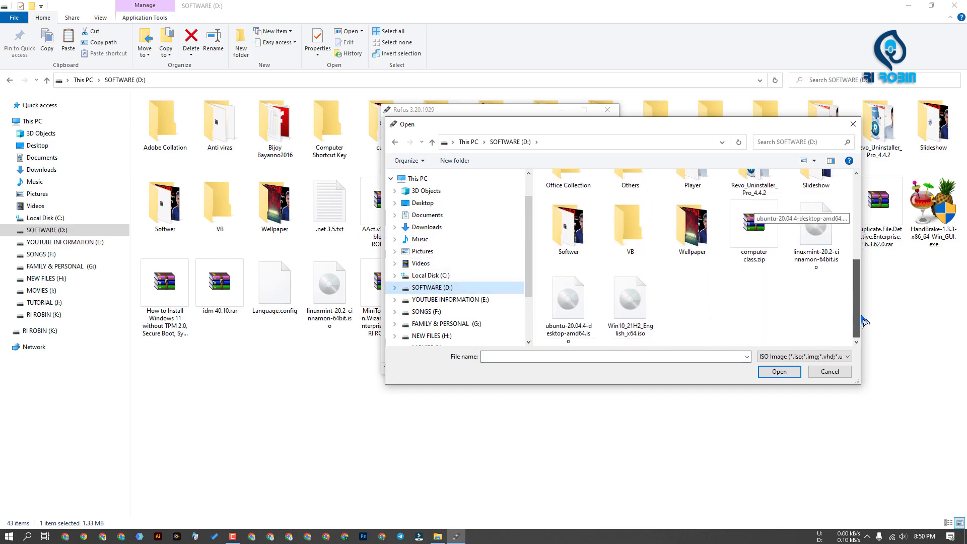
pyautogui.doubleClick(631, 308)
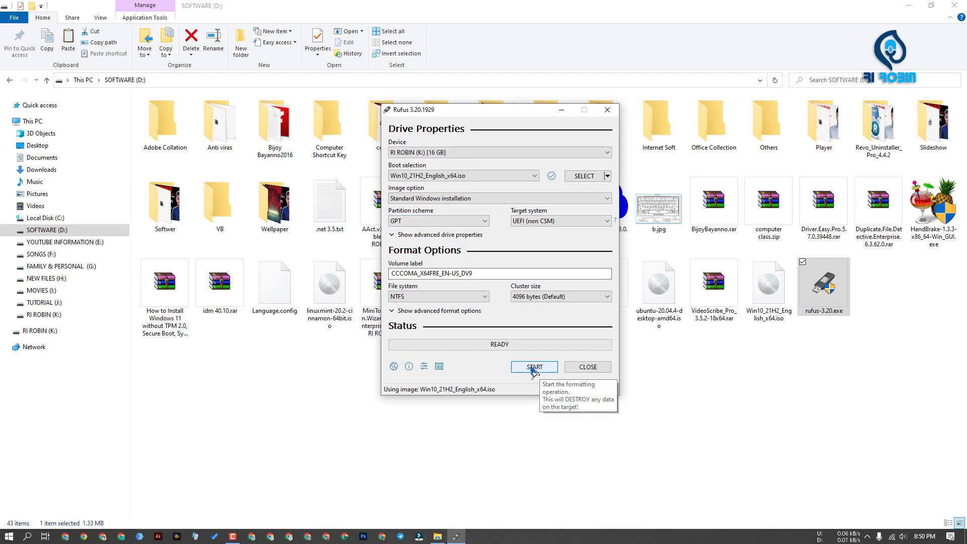
# Set the partition scheme of the bootable USB drive to MBR
pyautogui.click(460, 222)
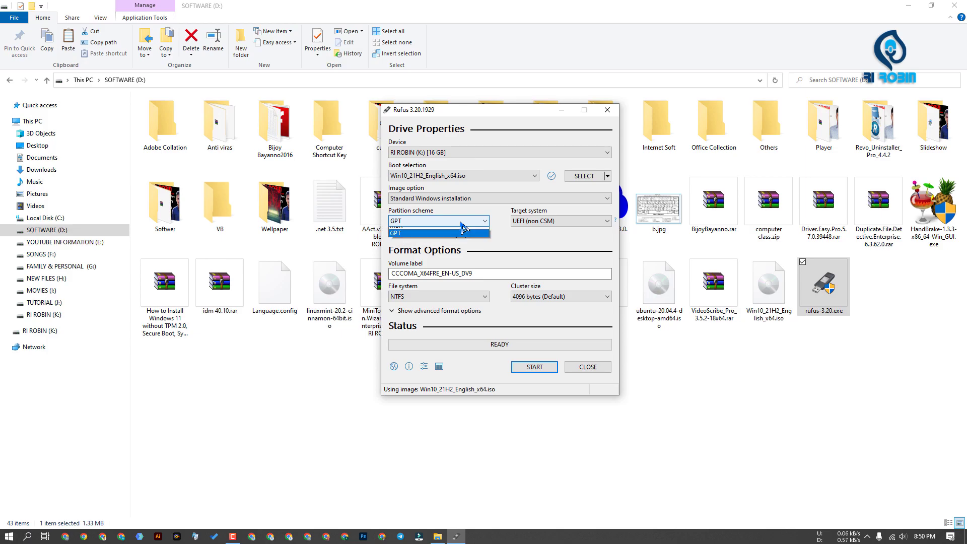
pyautogui.click(431, 231)
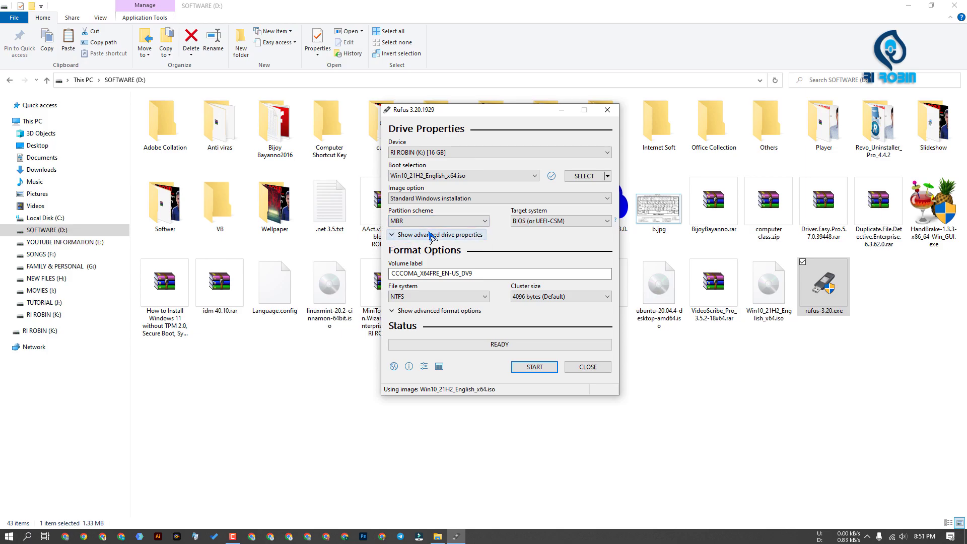
# Write the Windows 10 image to the 16 GB USB drive (K:) without installation customizations, accepting the data erasure, and close Rufus once ready
pyautogui.click(535, 366)
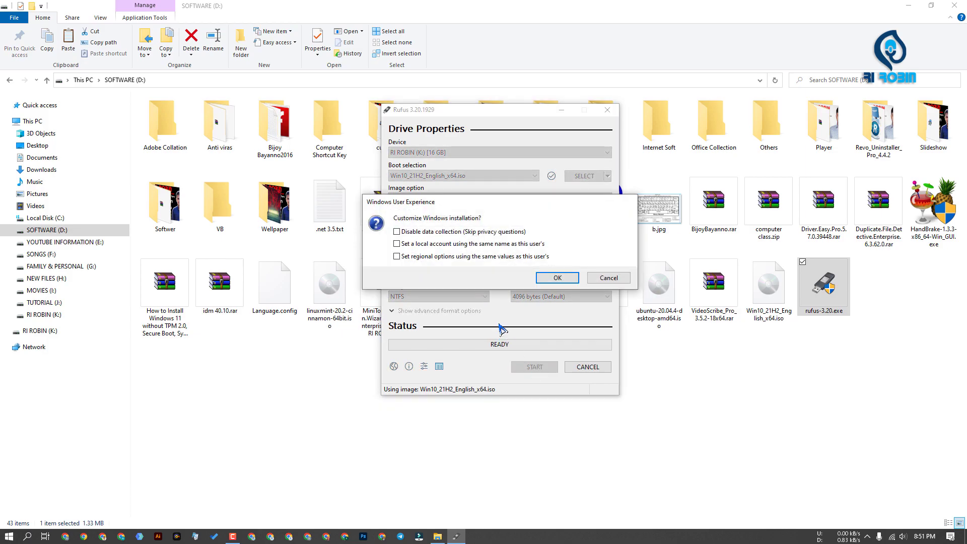
pyautogui.press('Return')
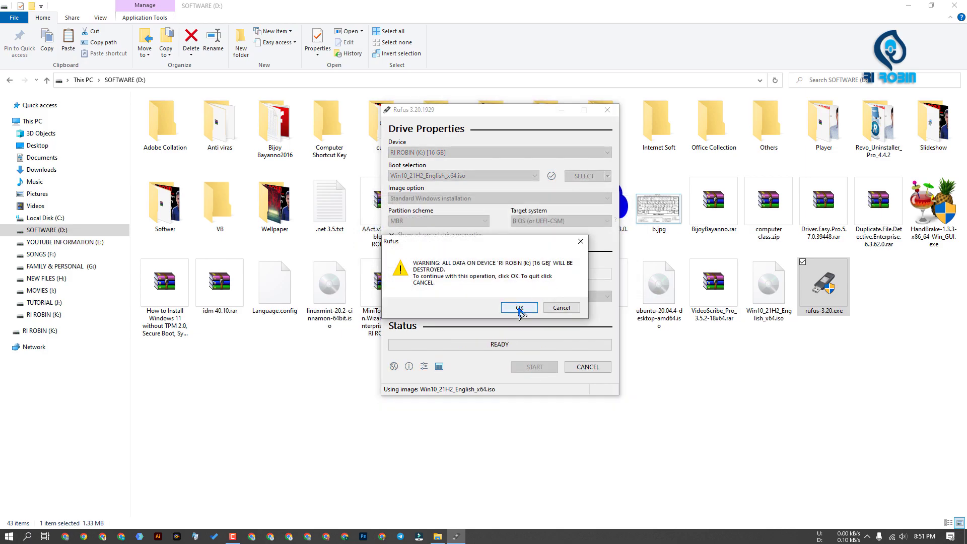
pyautogui.click(518, 307)
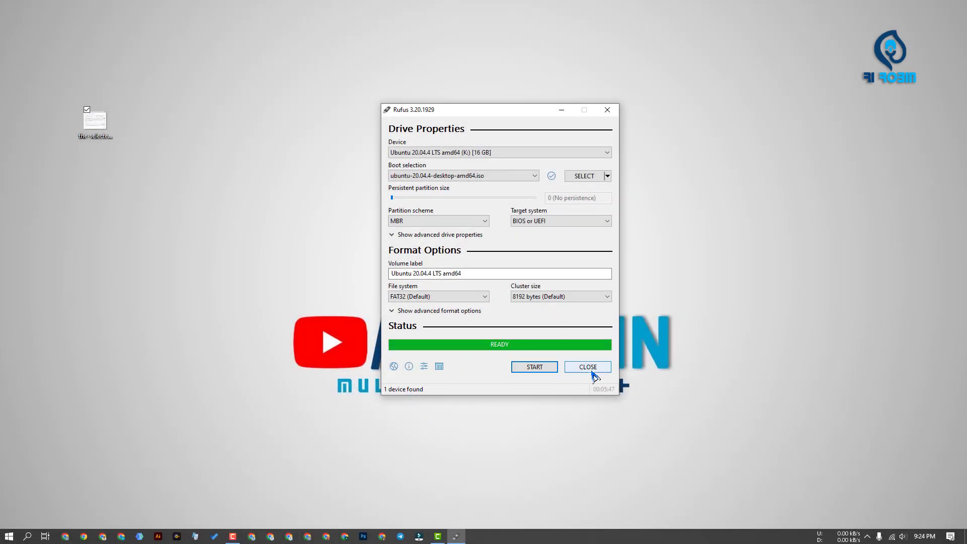
pyautogui.click(590, 370)
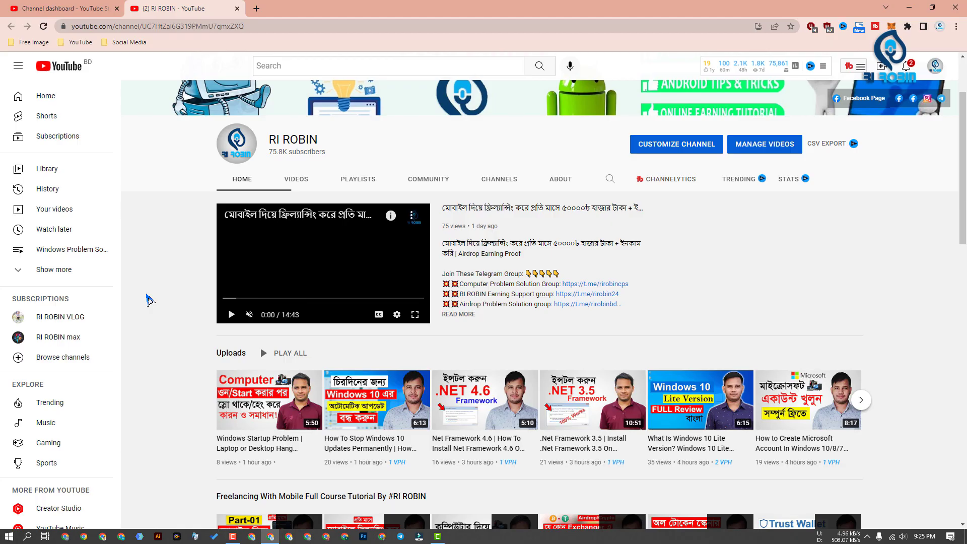
pyautogui.scroll(-3, 149, 299)
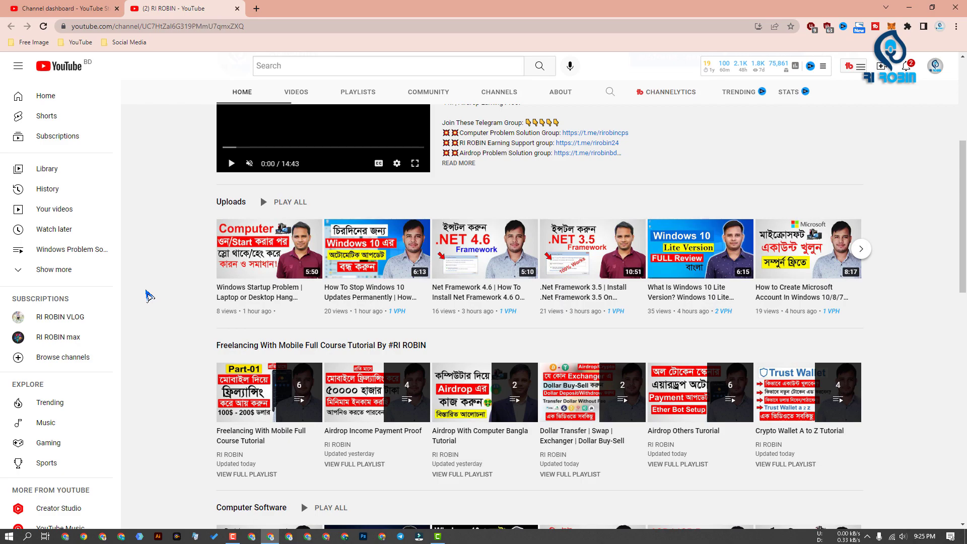
pyautogui.scroll(-2, 150, 296)
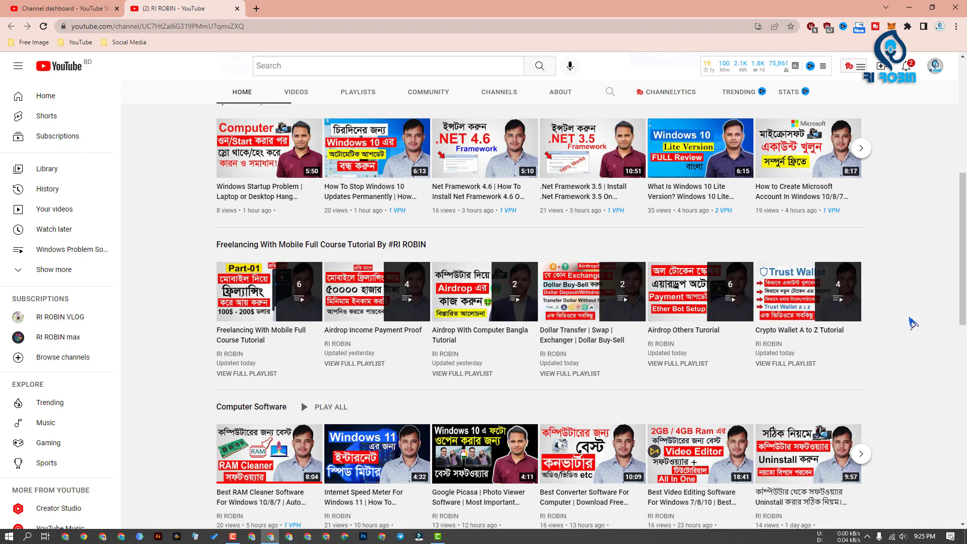
pyautogui.scroll(1, 907, 321)
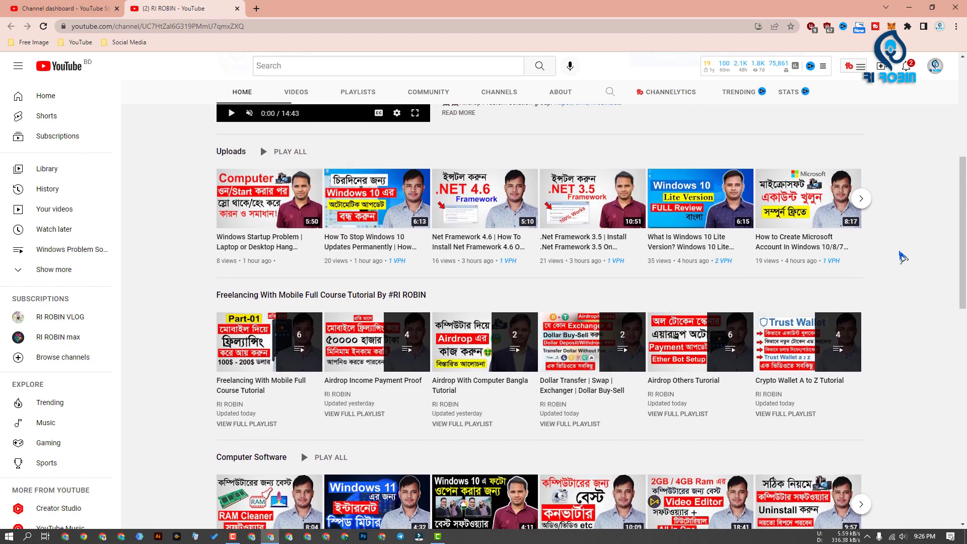
pyautogui.scroll(3, 902, 256)
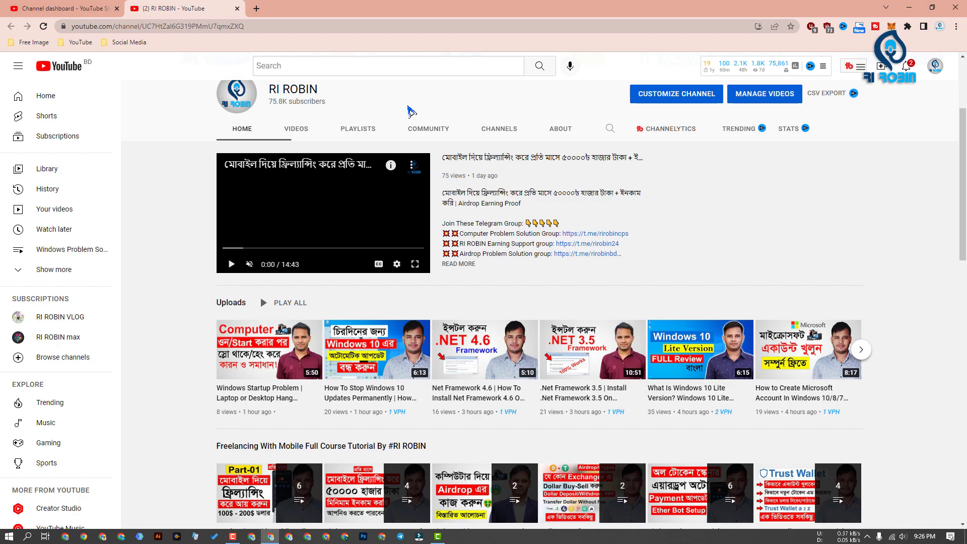
pyautogui.scroll(3, 437, 100)
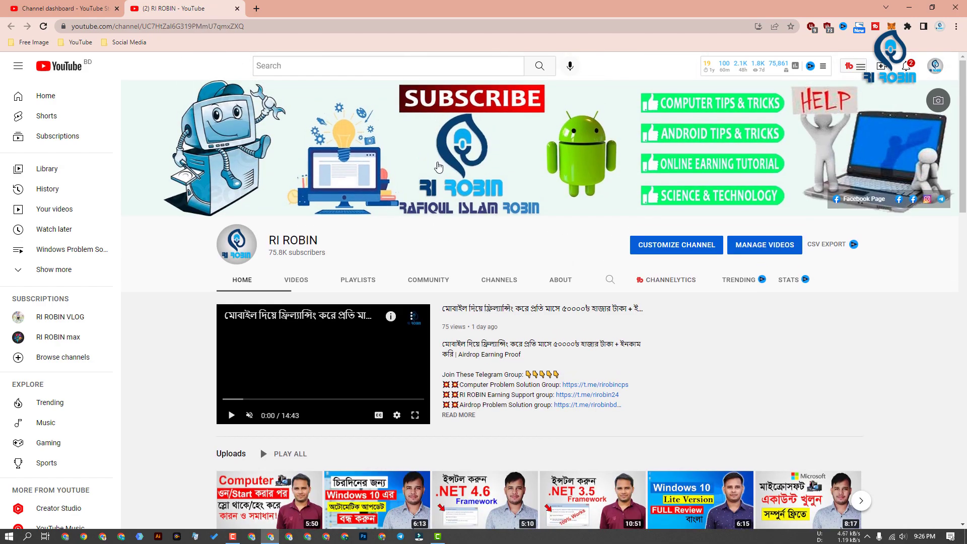